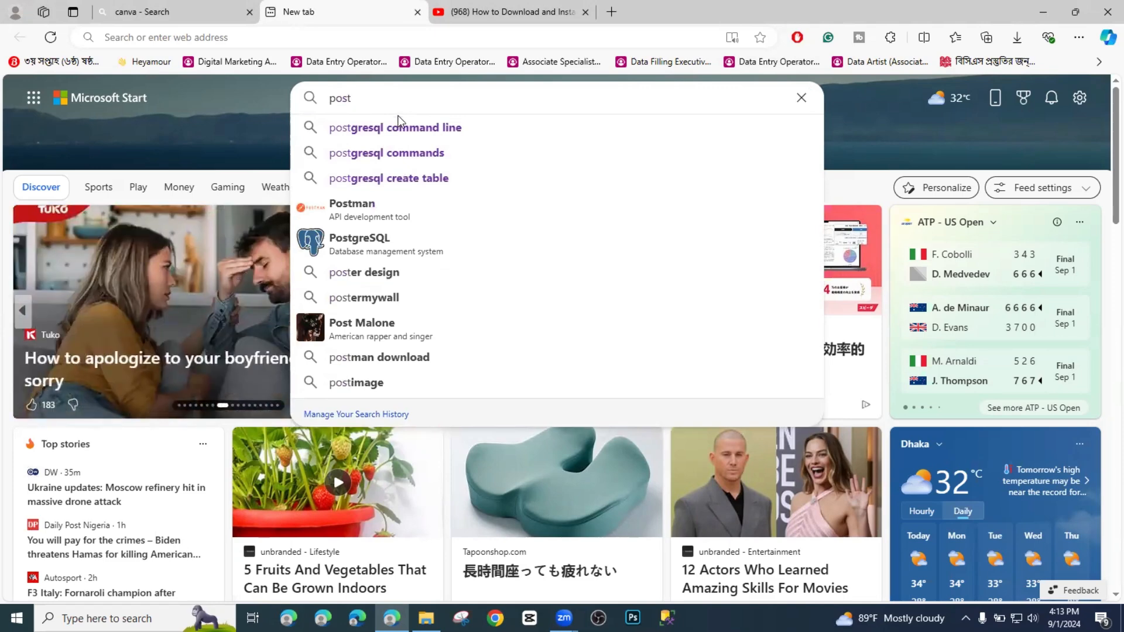
Search the web for PostgreSQL and open its official downloads page
click(360, 243)
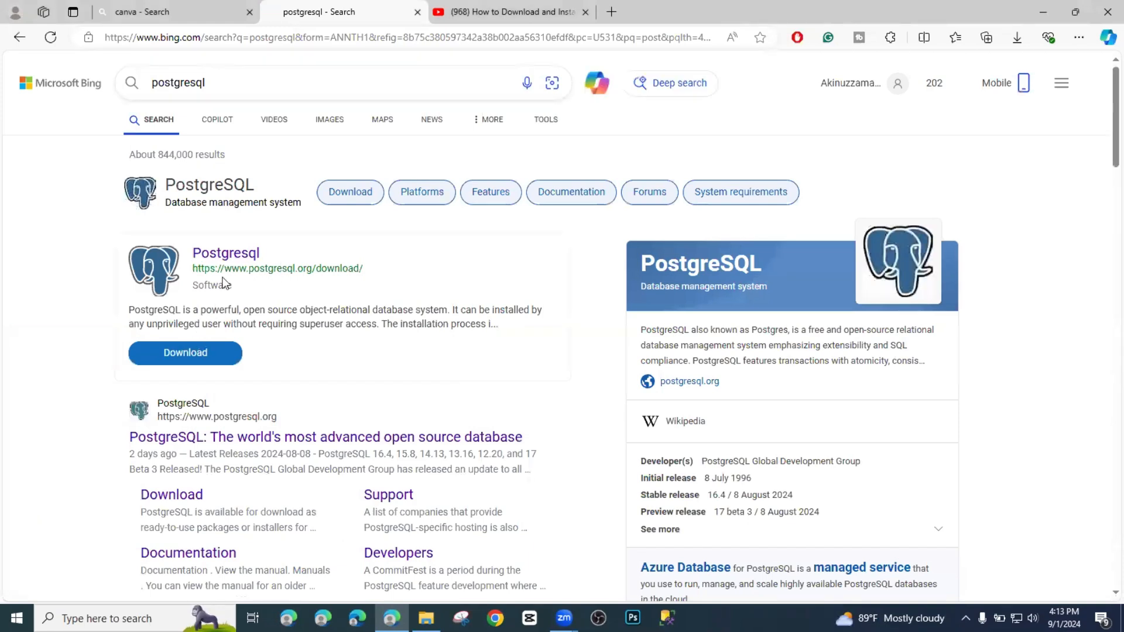
click(194, 348)
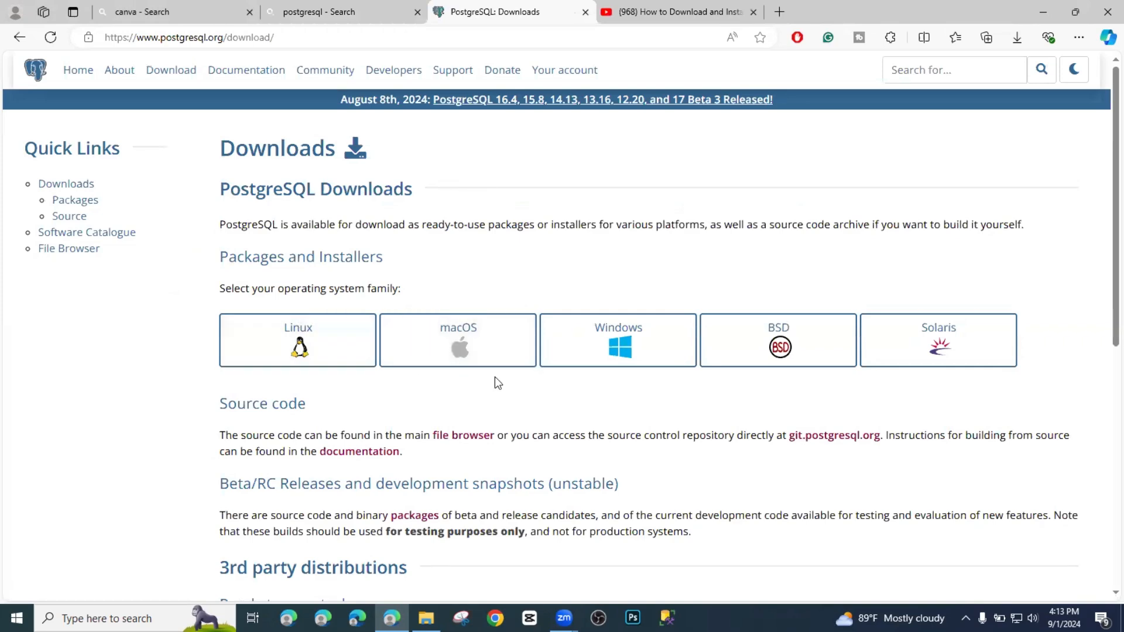
scroll(494, 377, down, 1)
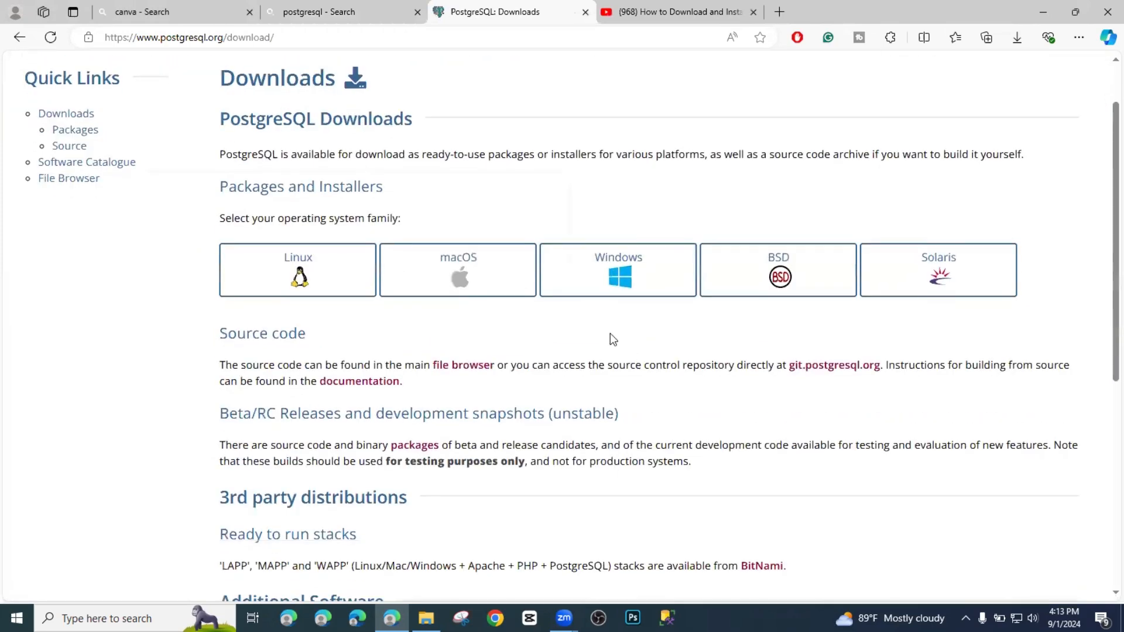
Open the Windows installers page and download the EDB installer for PostgreSQL 16.4 on Windows x86-64
click(631, 288)
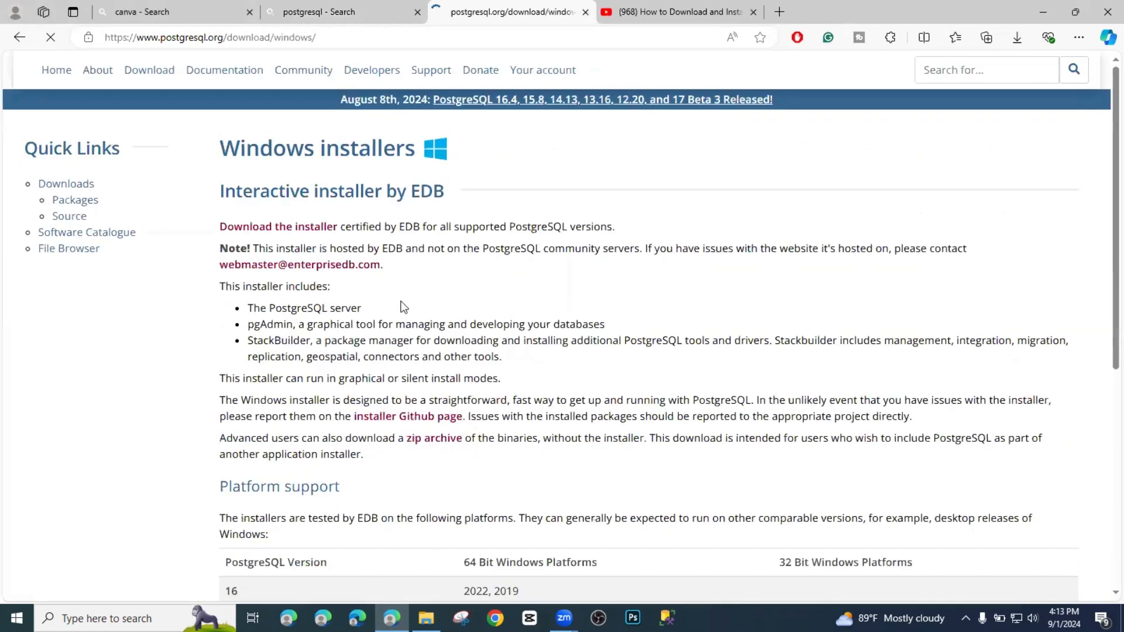
click(295, 230)
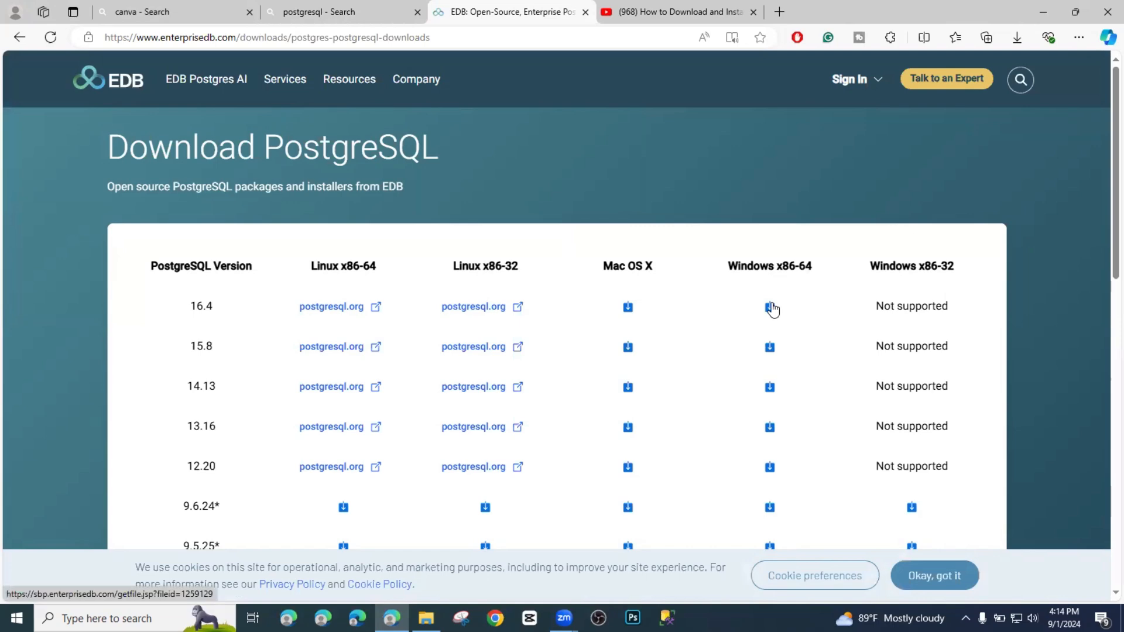
click(770, 307)
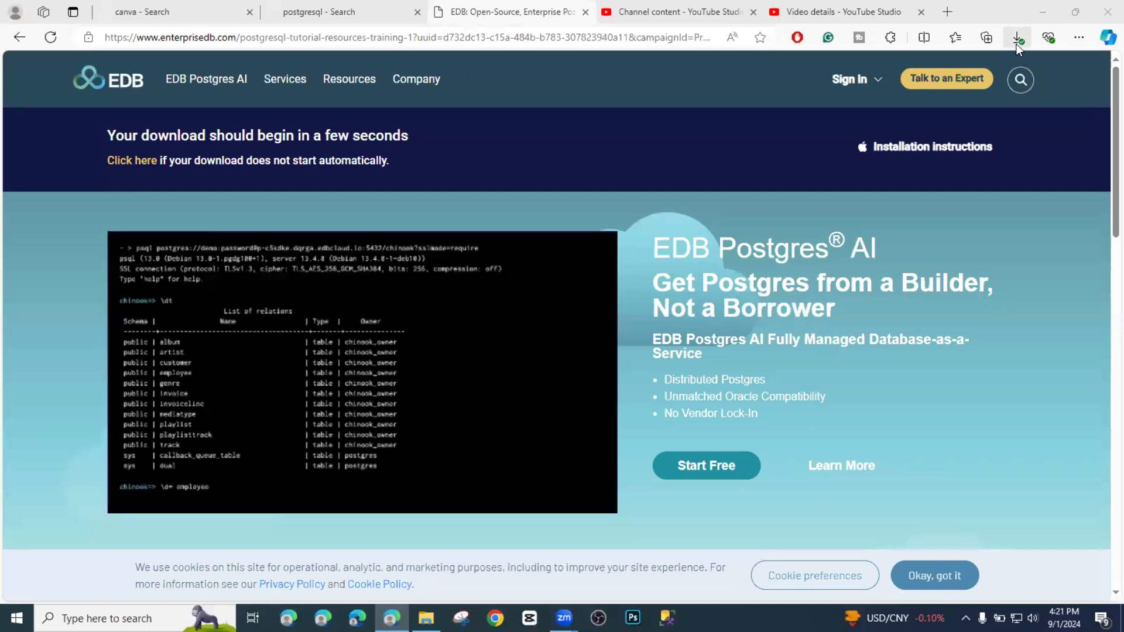
Run the downloaded postgresql-16.4-1-windows-x64.exe installer and minimize the browser to show the desktop
click(1016, 41)
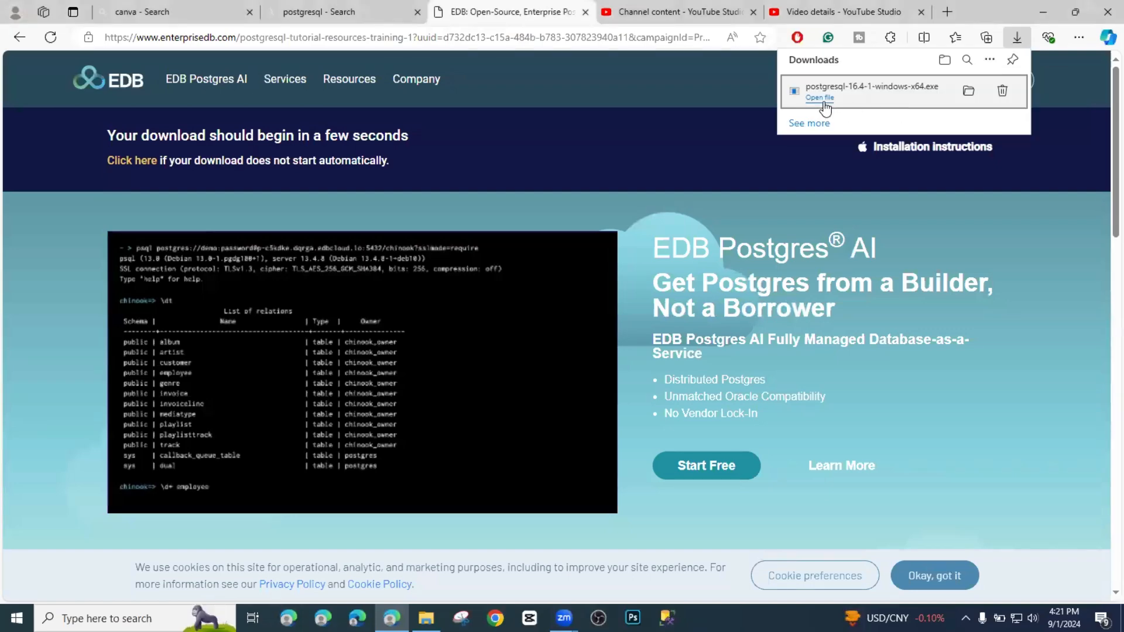
click(828, 103)
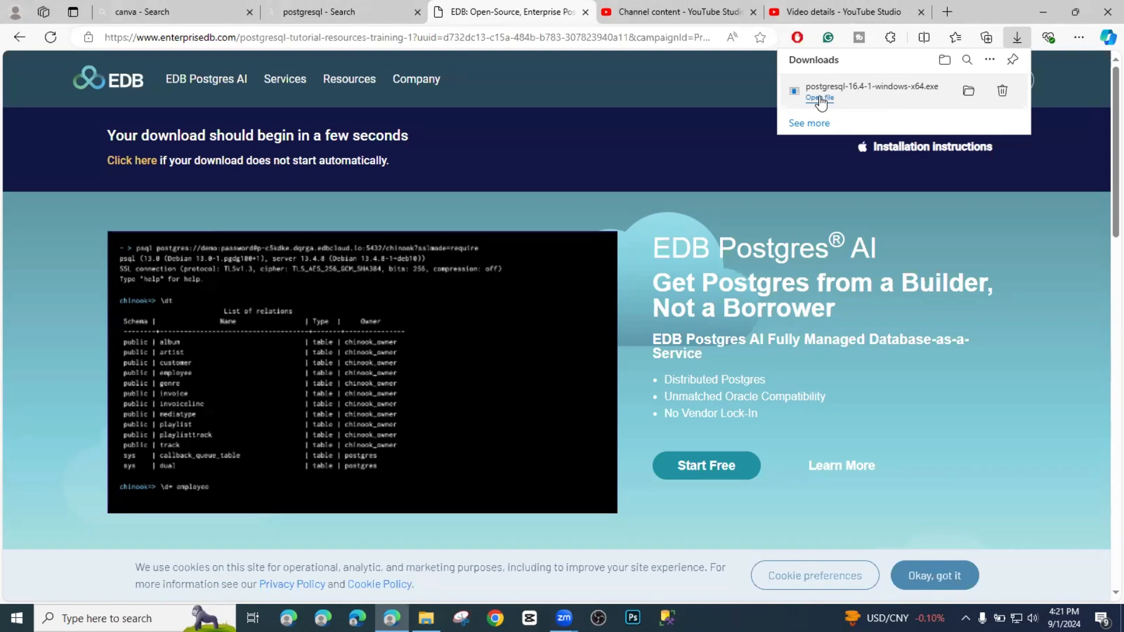
click(820, 98)
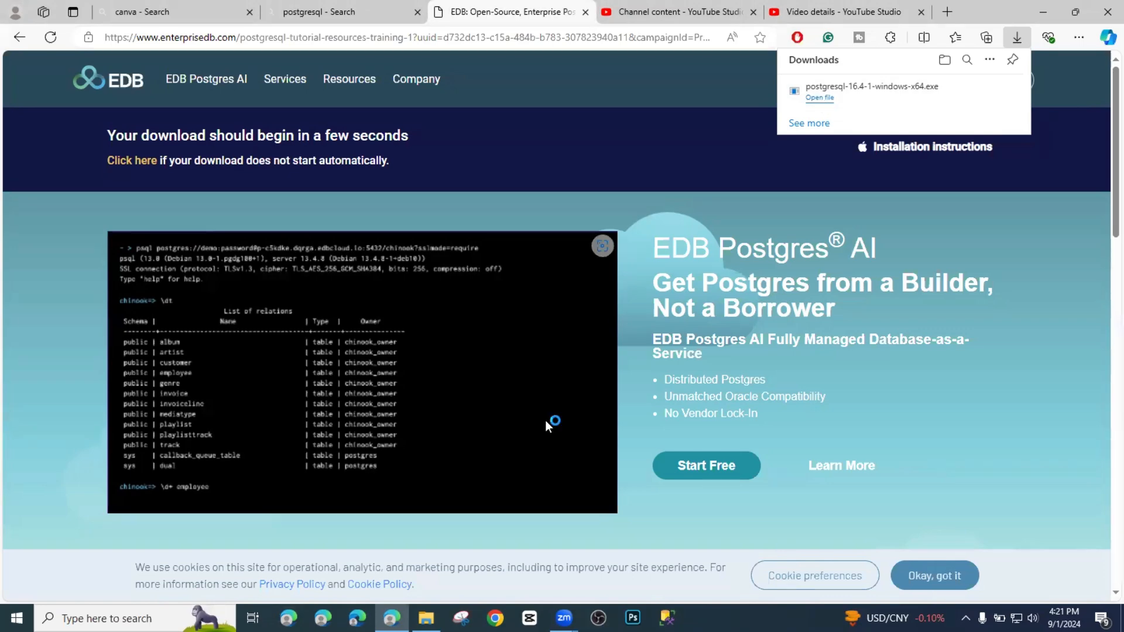
key(super+d)
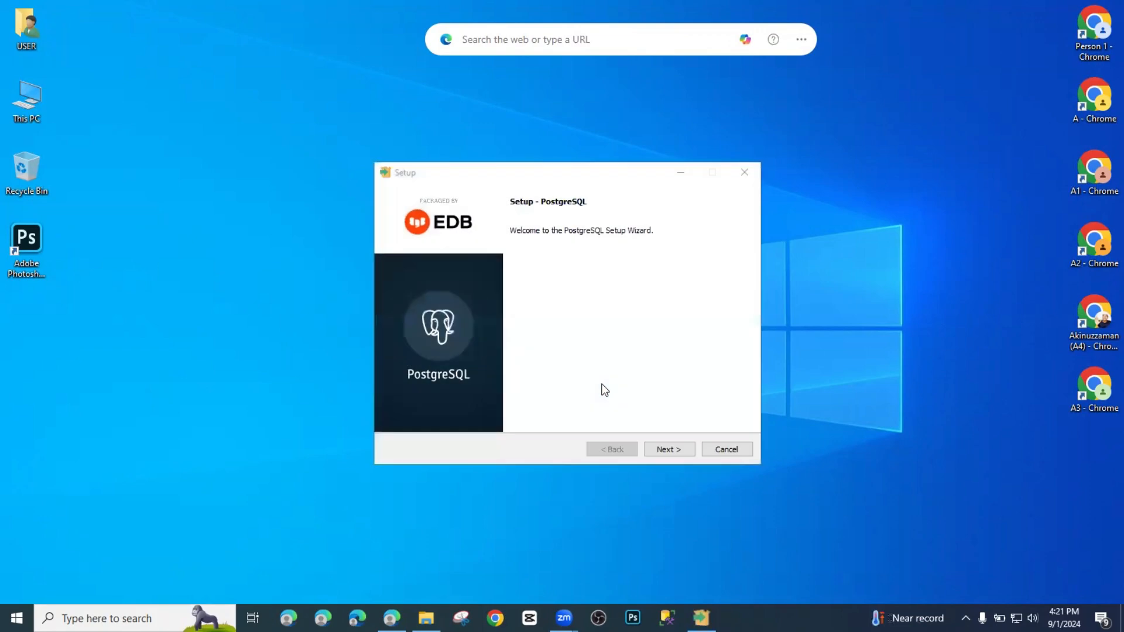
Accept the installation directory C:\Program Files\PostgreSQL\16, all four components and the data directory C:\Program Files\PostgreSQL\16\data
click(669, 447)
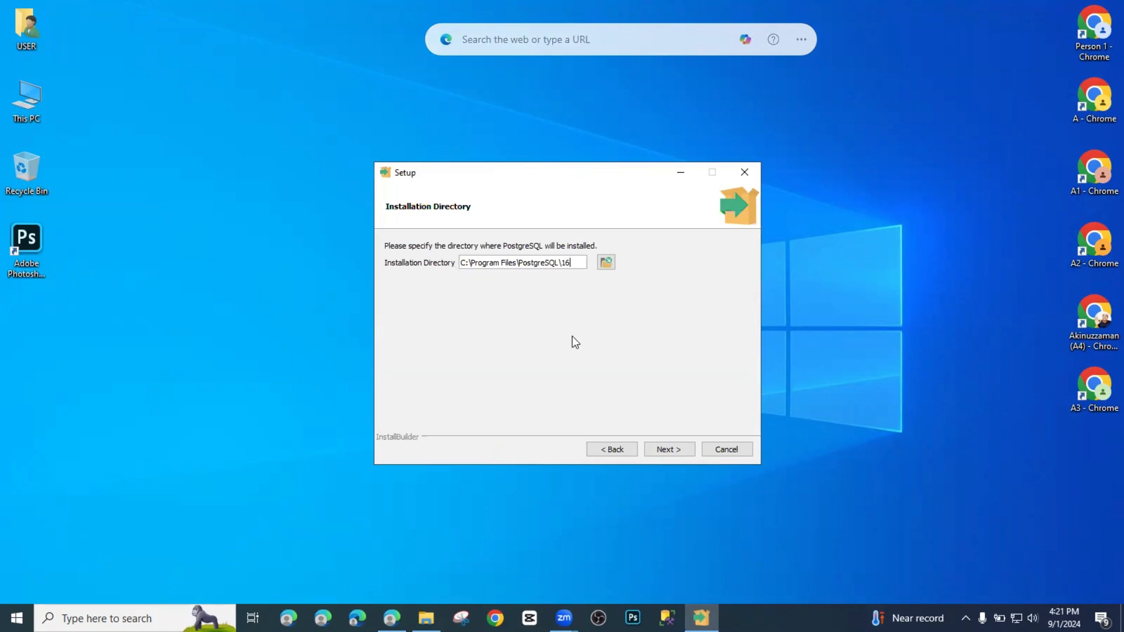
click(678, 448)
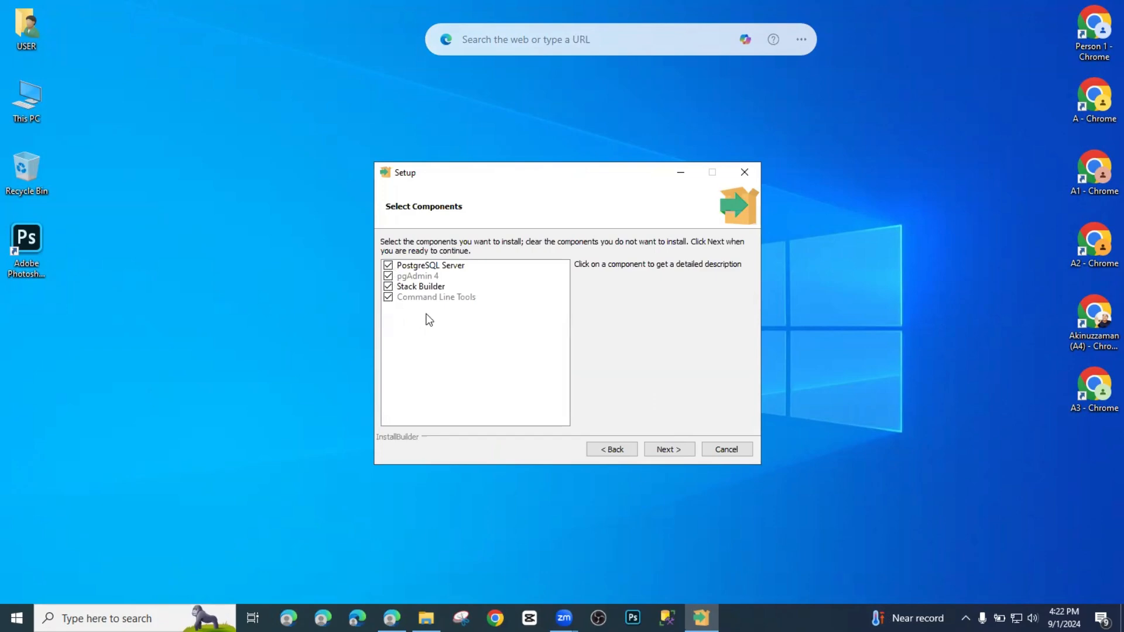
click(669, 450)
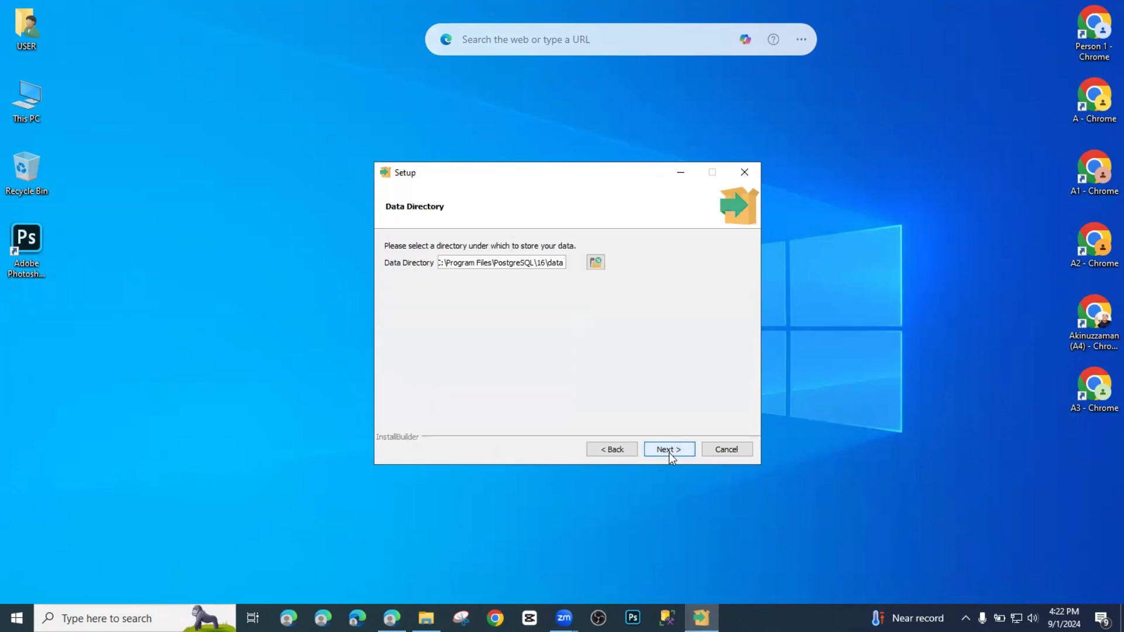
click(669, 449)
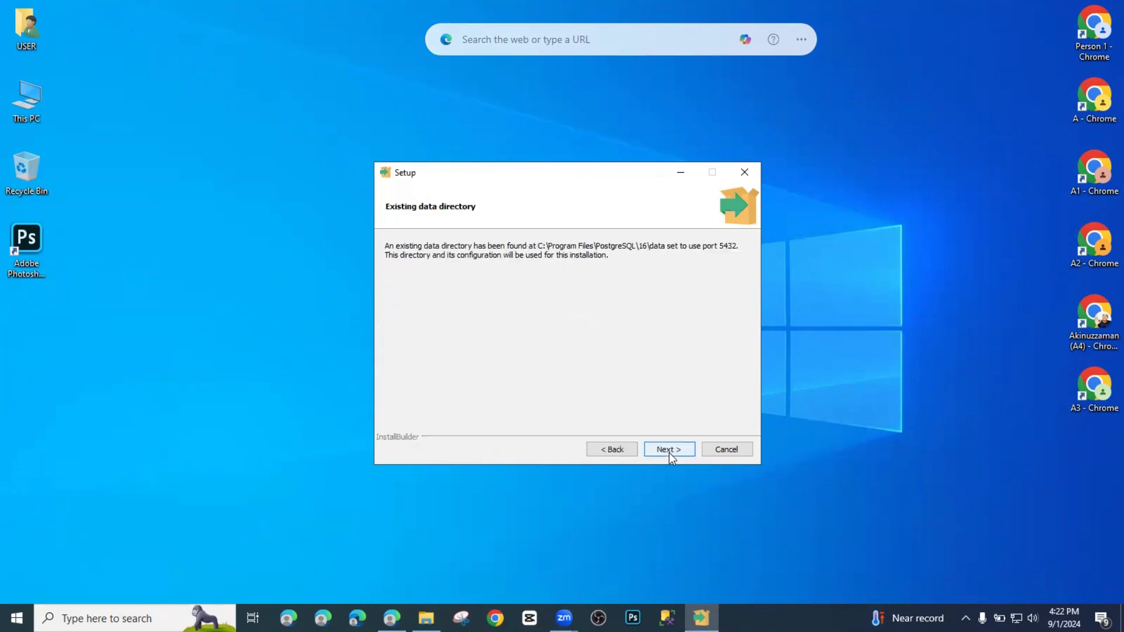
click(669, 449)
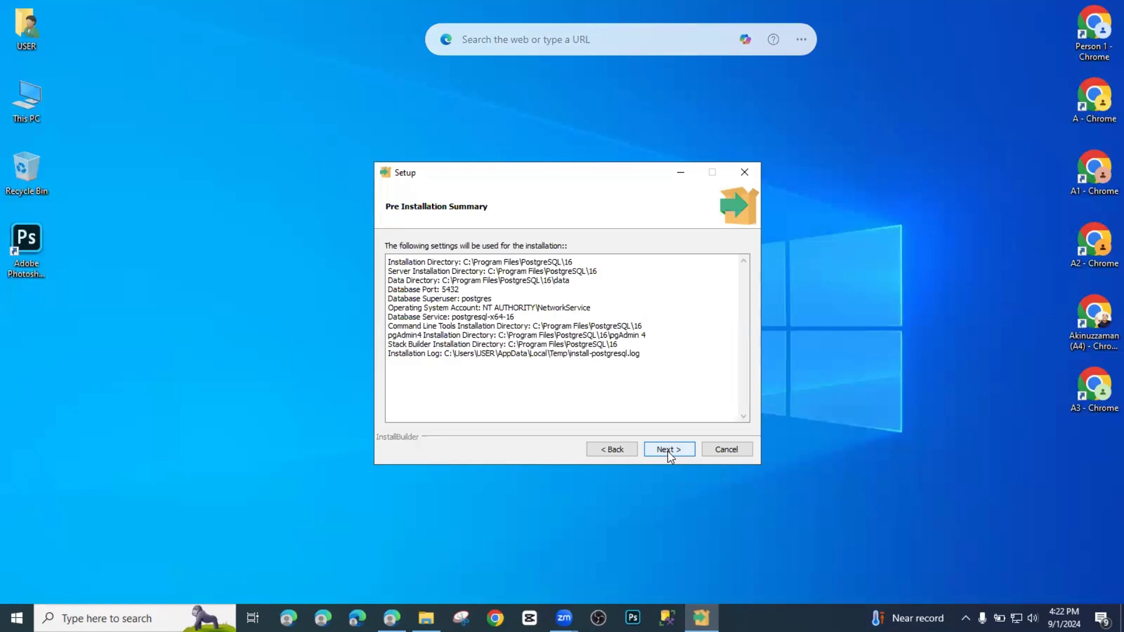
Install PostgreSQL with the summarized settings and finish the setup with Stack Builder launching at exit
click(669, 449)
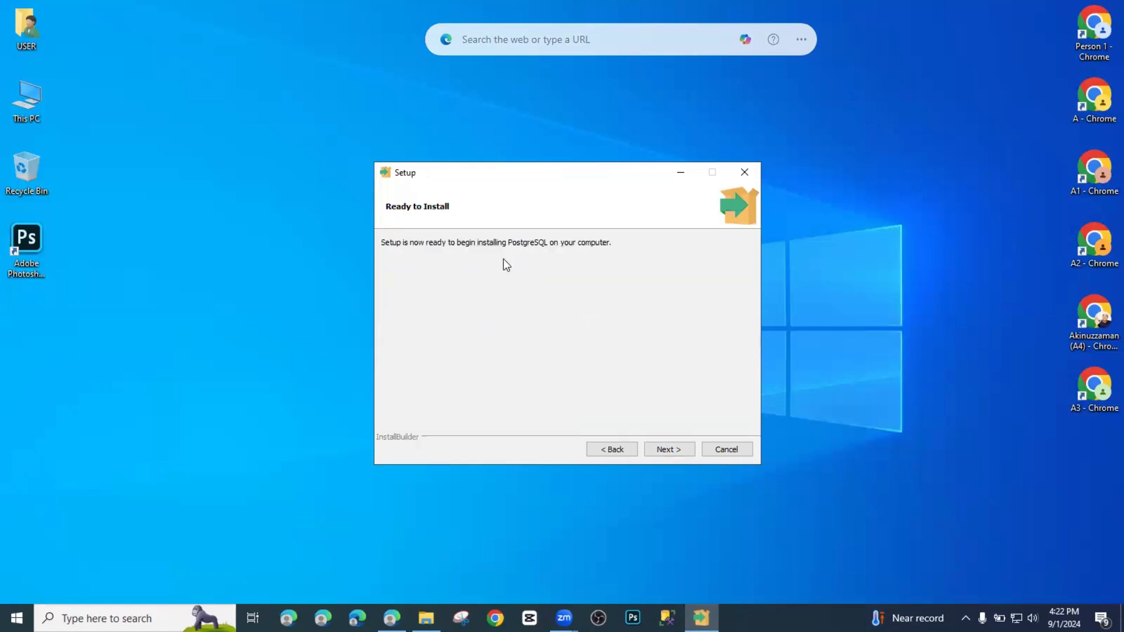
click(670, 449)
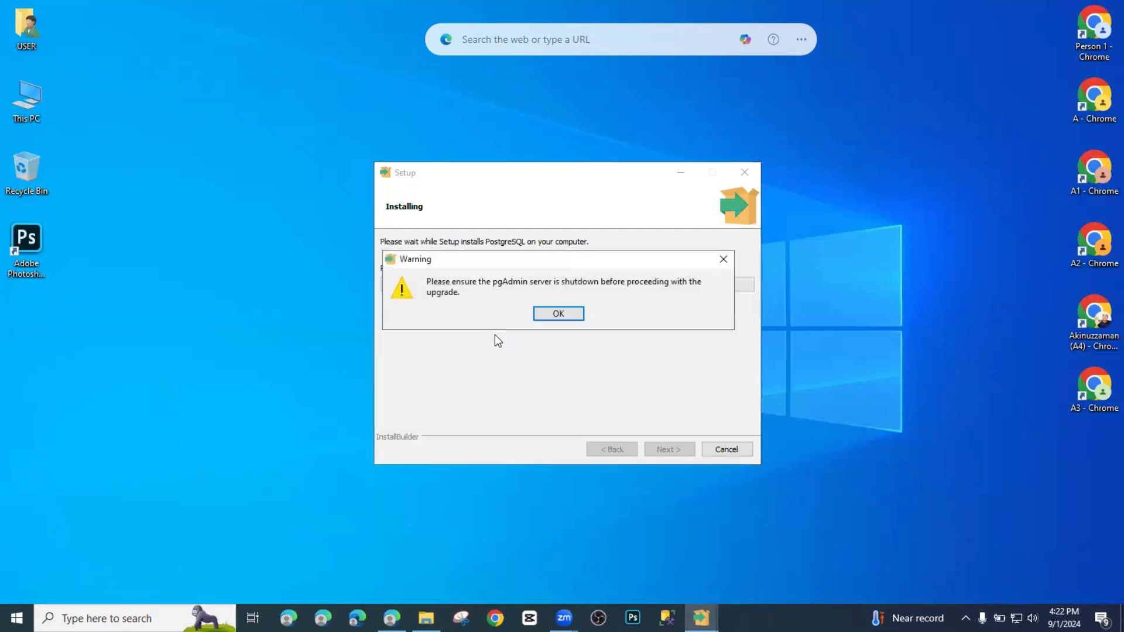
click(559, 314)
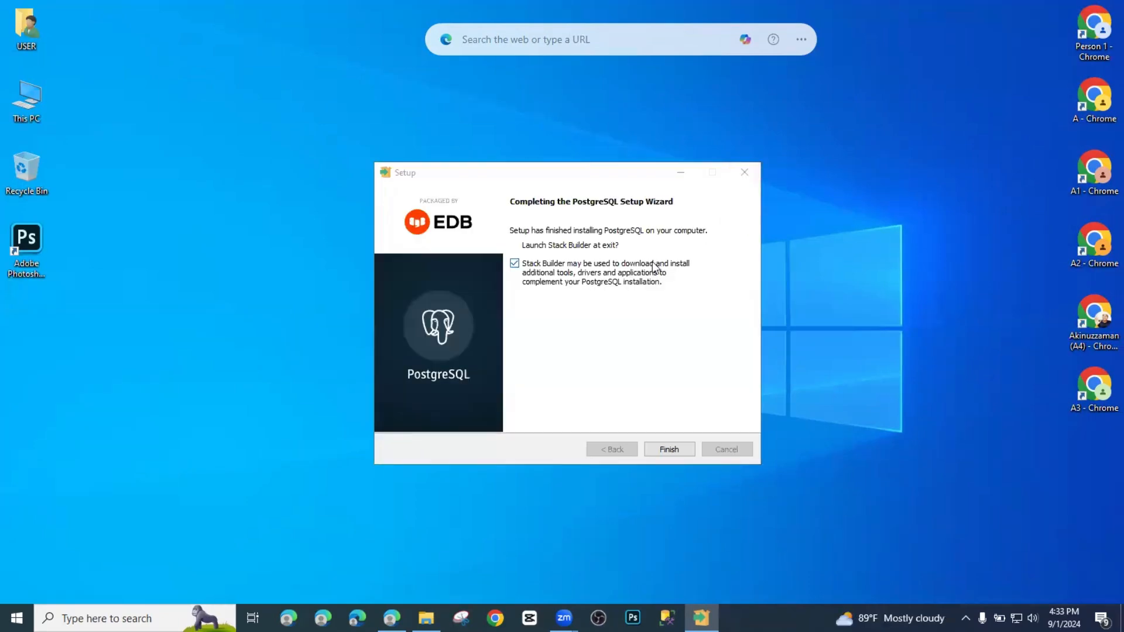
click(669, 450)
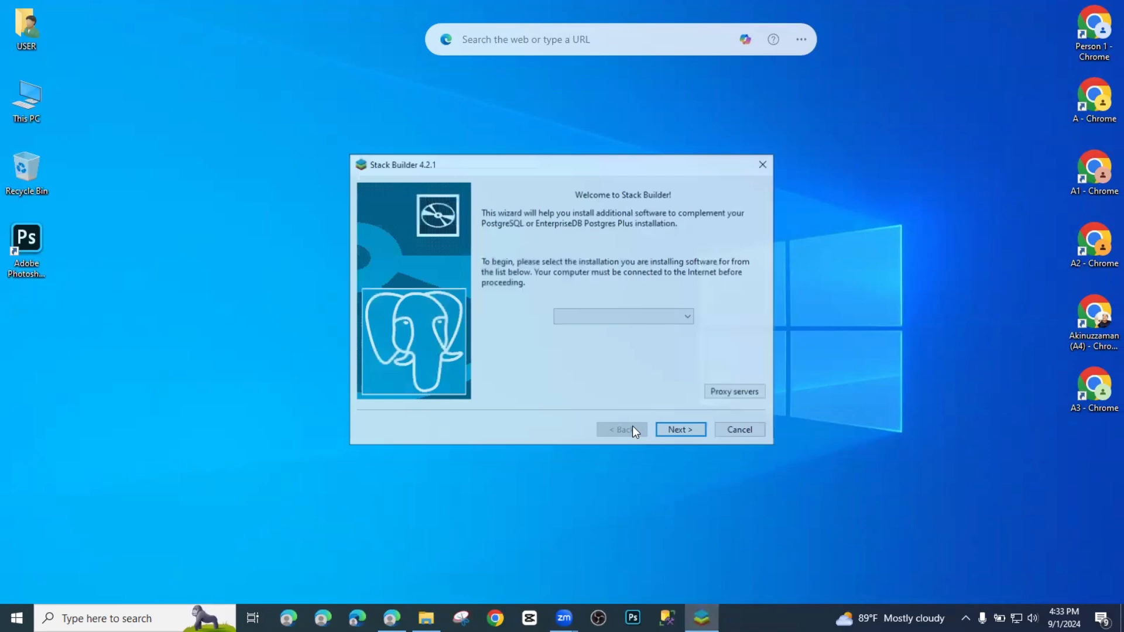
Choose PostgreSQL 16 (x64) on port 5432 as the Stack Builder installation and continue to the application categories
click(682, 317)
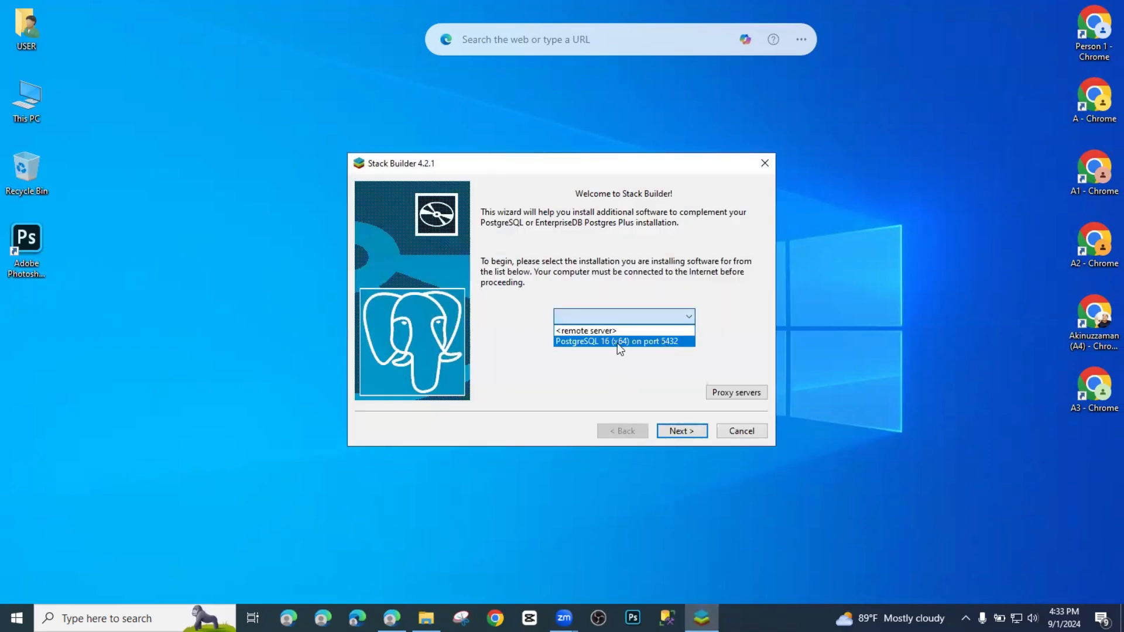
click(643, 341)
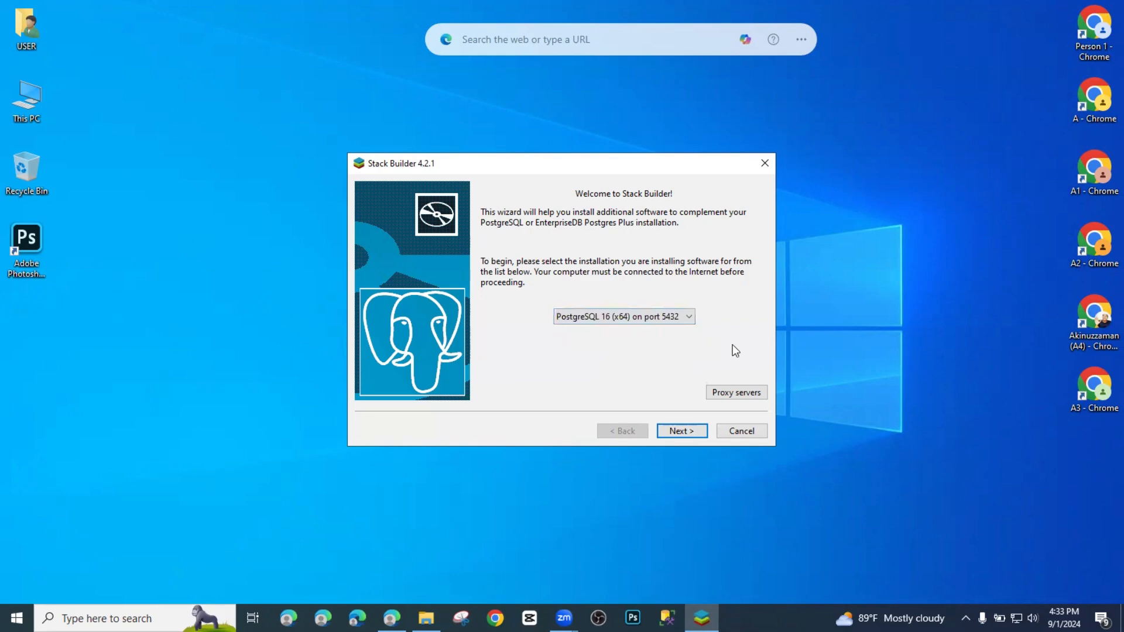
click(686, 433)
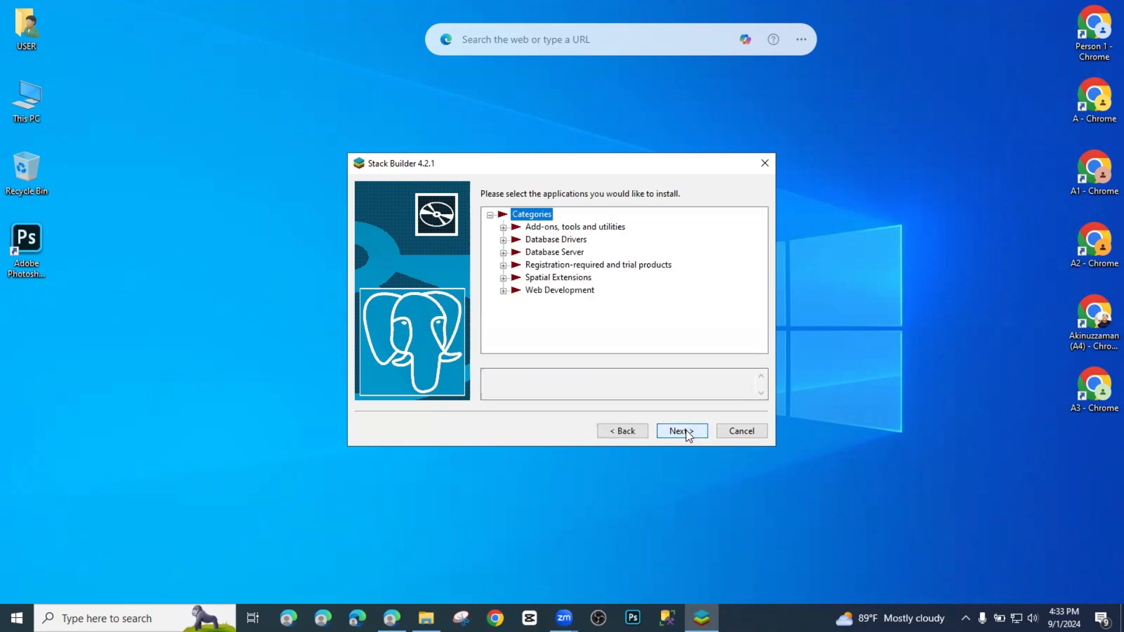
Examine the packages under Add-ons, tools and utilities and Database Server, and try to continue without selecting any
click(502, 227)
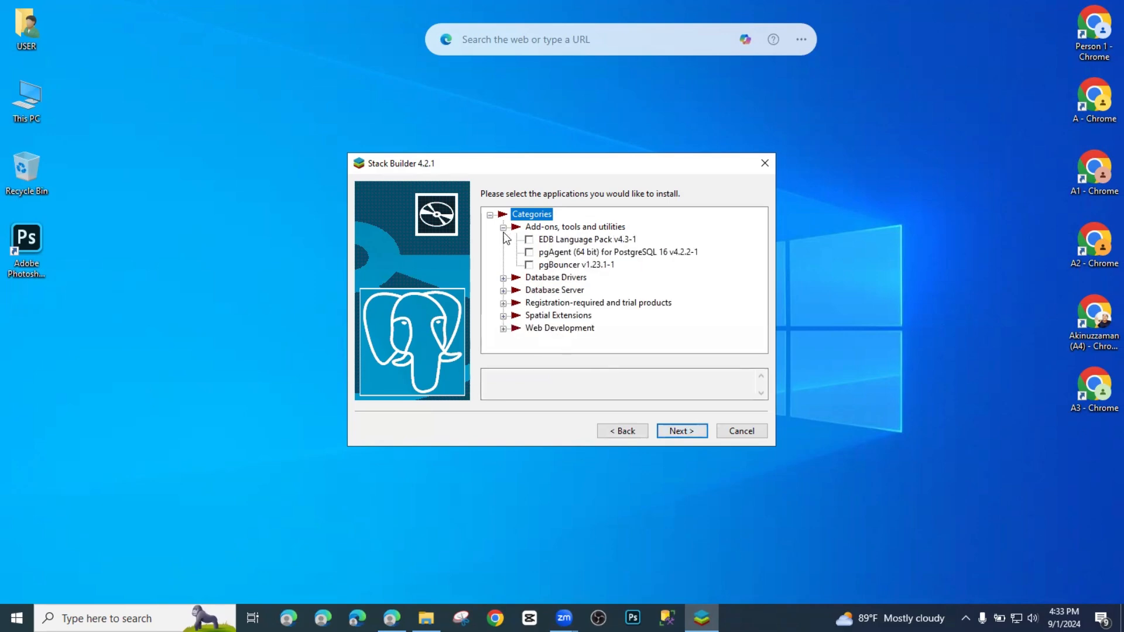
click(503, 228)
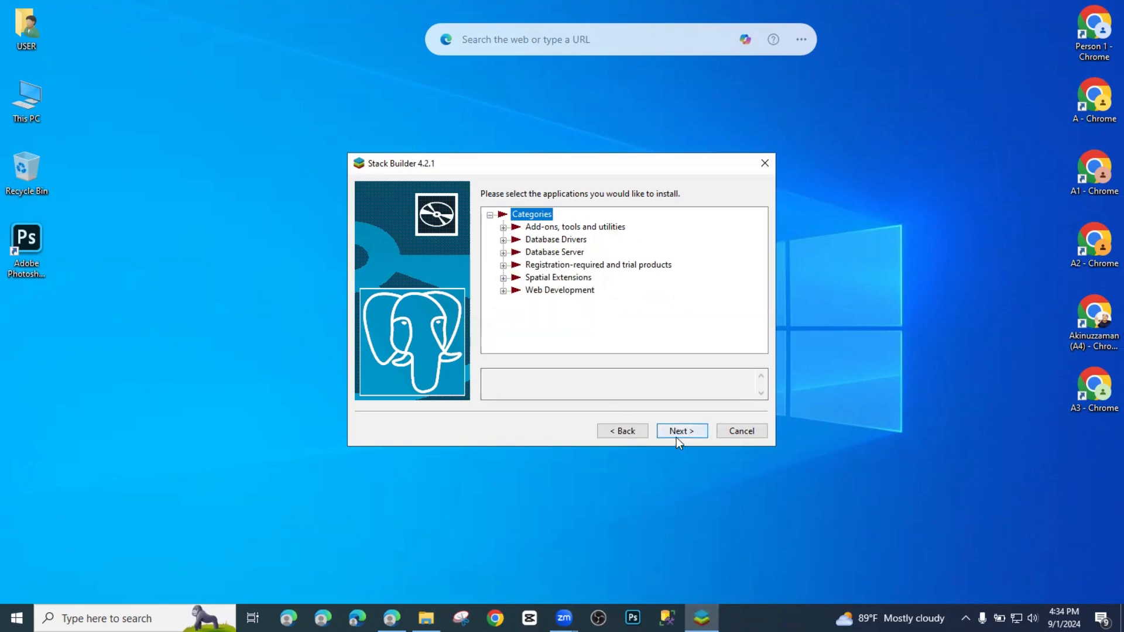
click(502, 252)
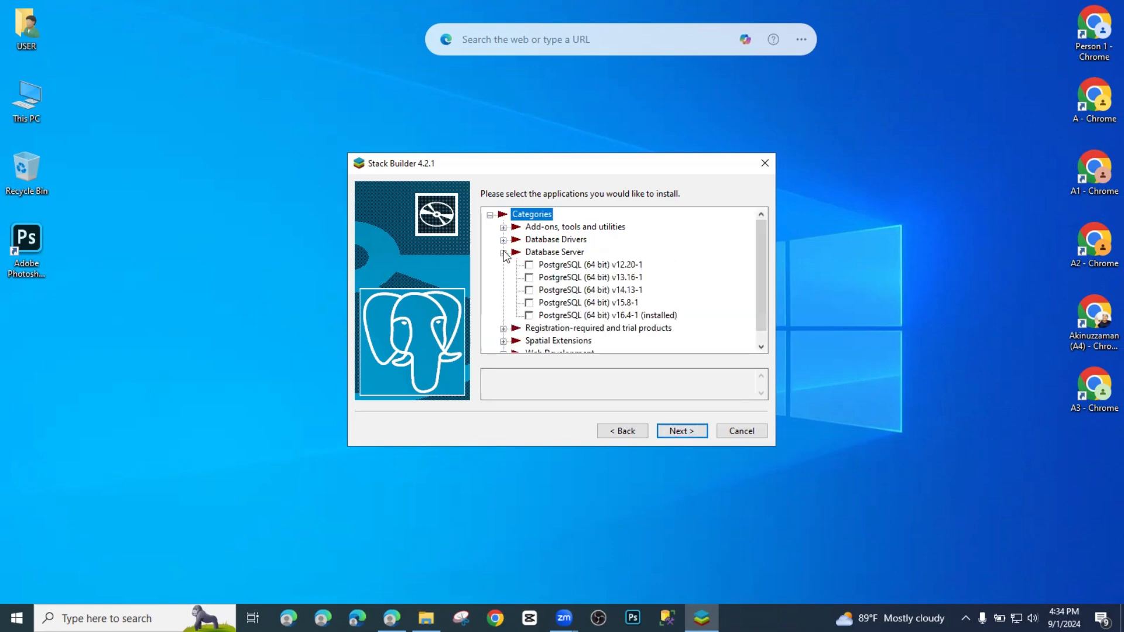
click(504, 253)
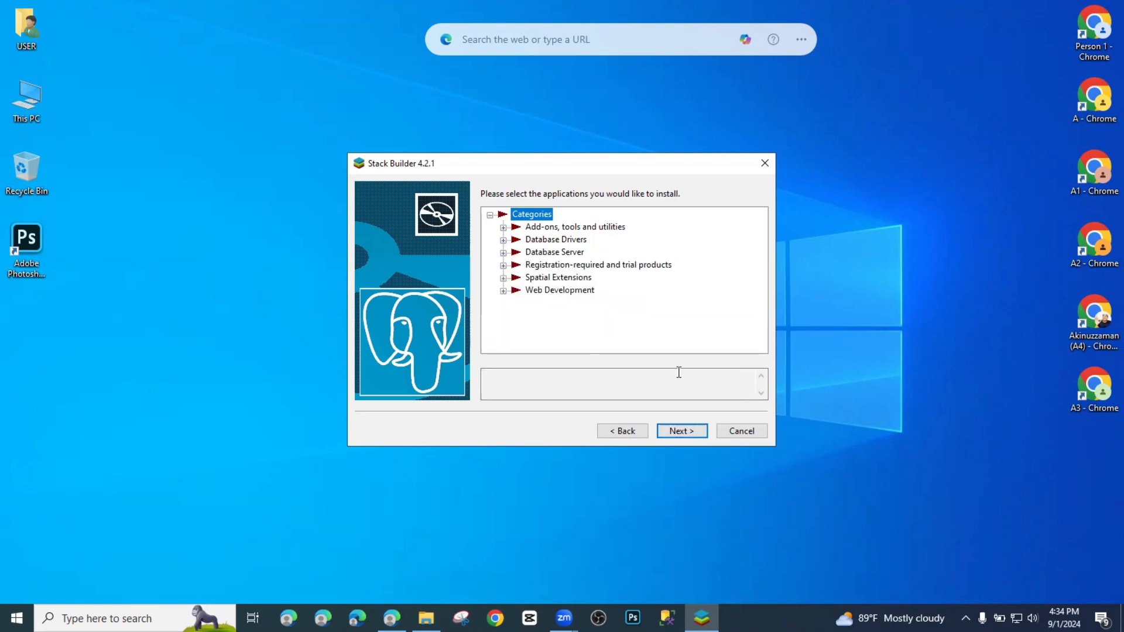
click(683, 430)
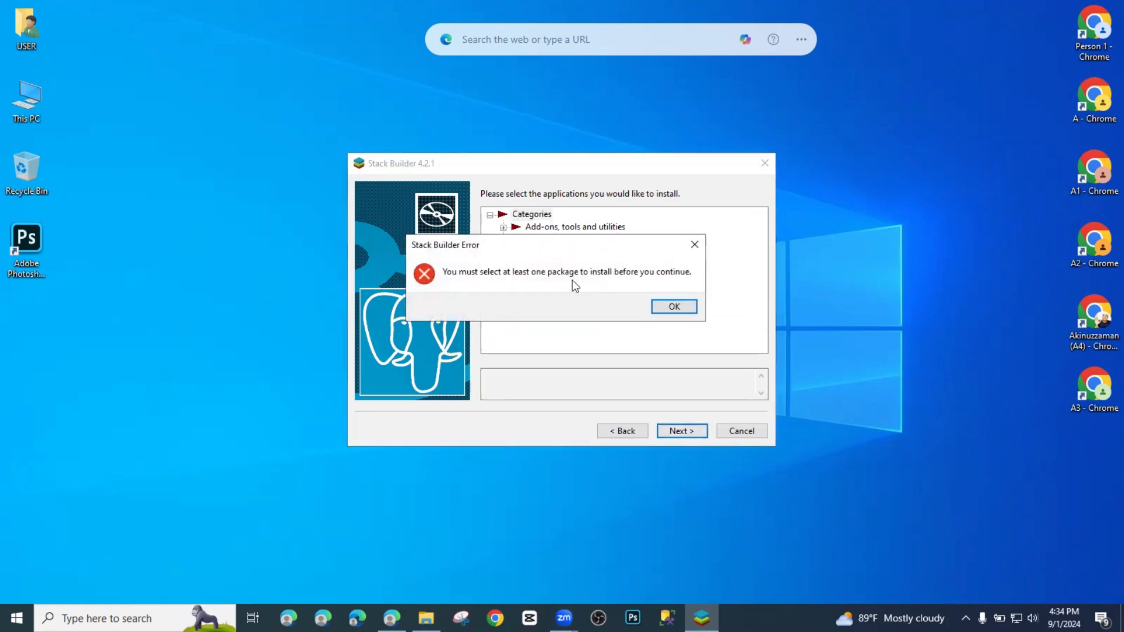
click(671, 308)
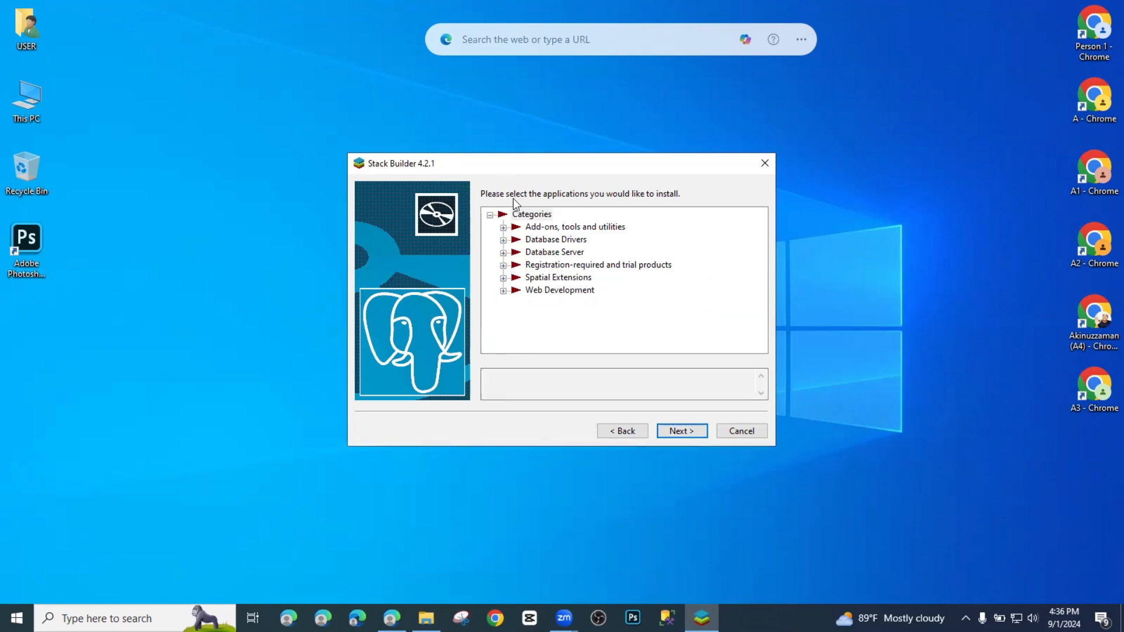
Review the Add-ons, tools and utilities packages again and exit the Stack Builder wizard without installing anything
click(503, 227)
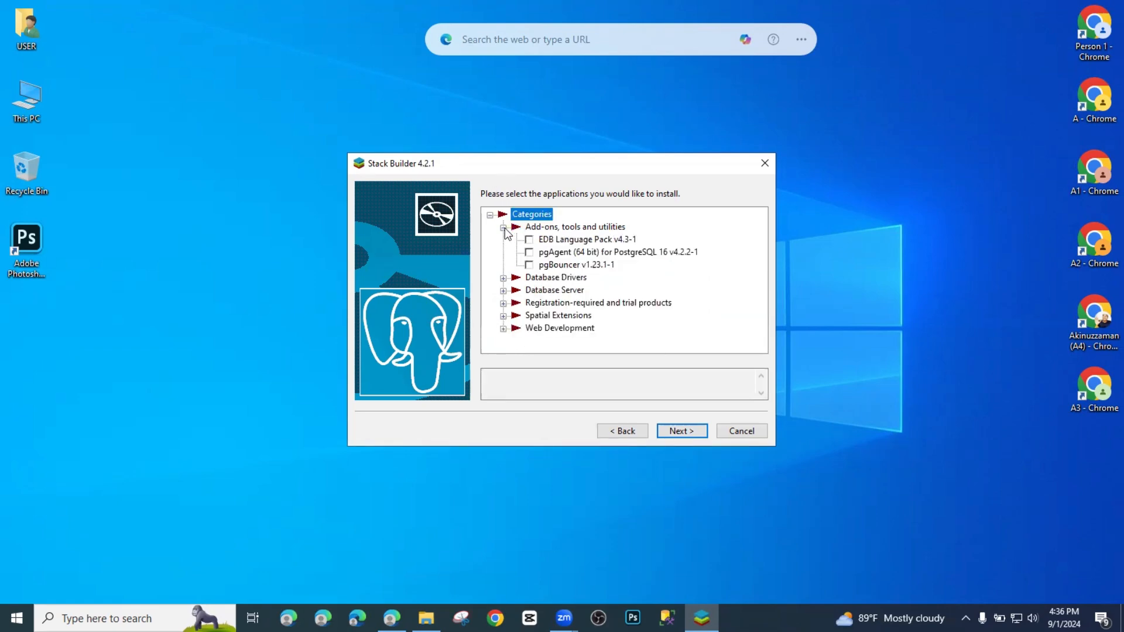
click(503, 227)
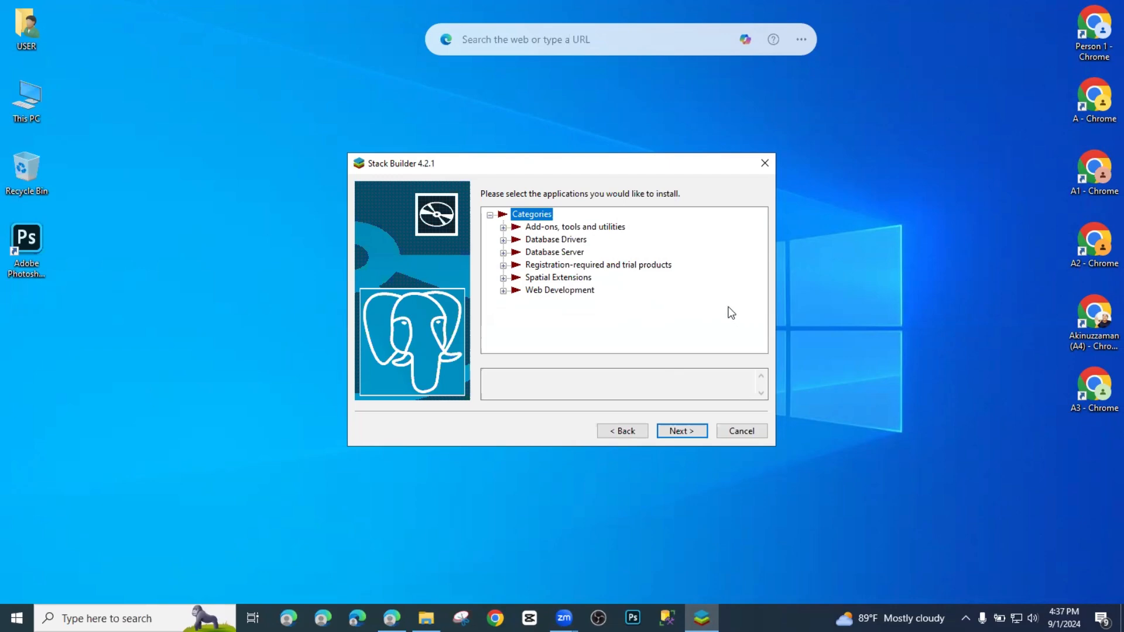
click(764, 167)
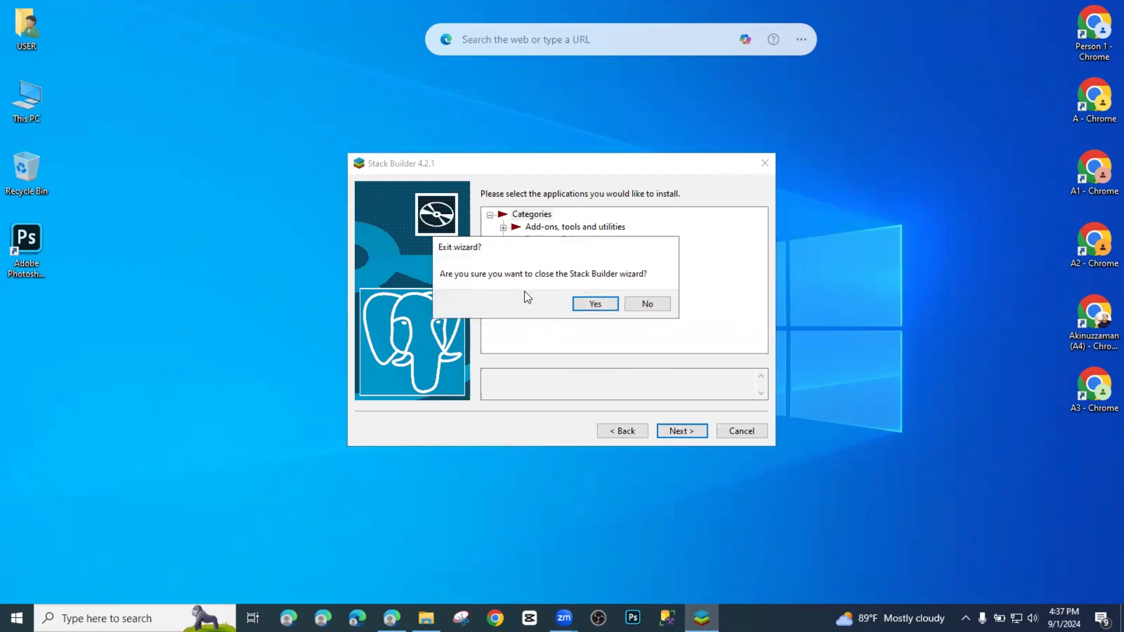
click(594, 304)
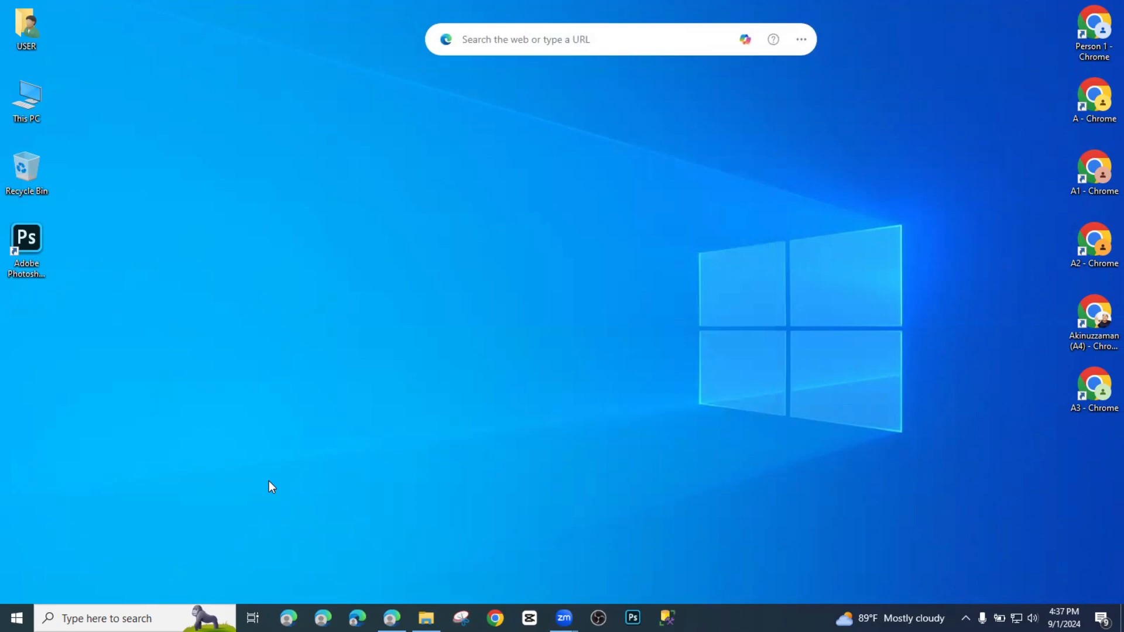
Search Windows for "pg" and launch pgAdmin 4
click(107, 613)
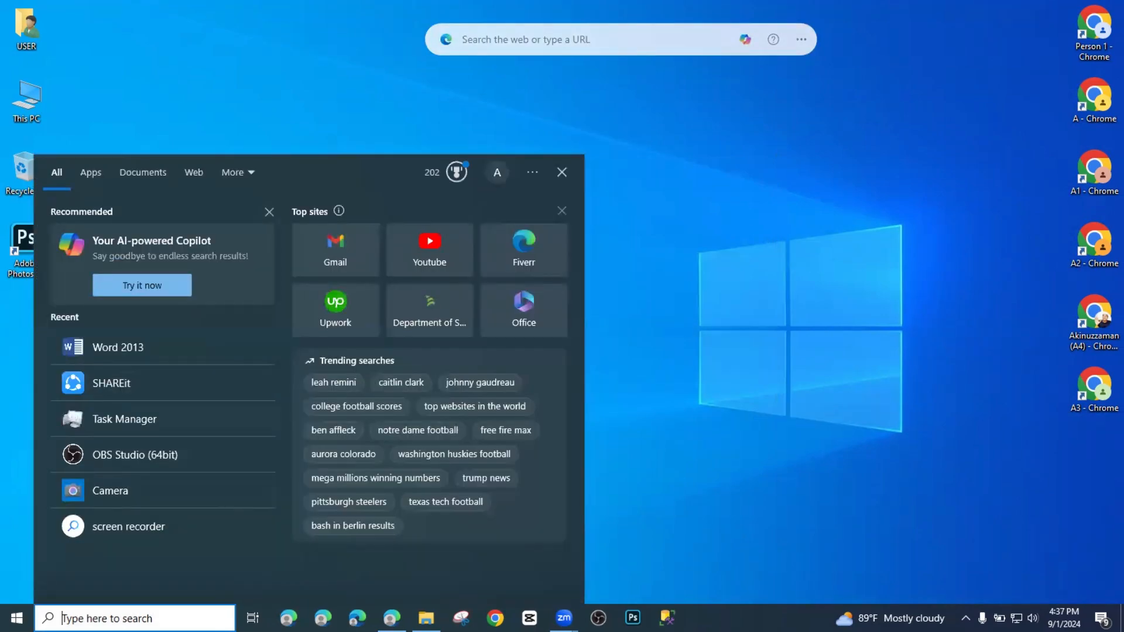
text(pg)
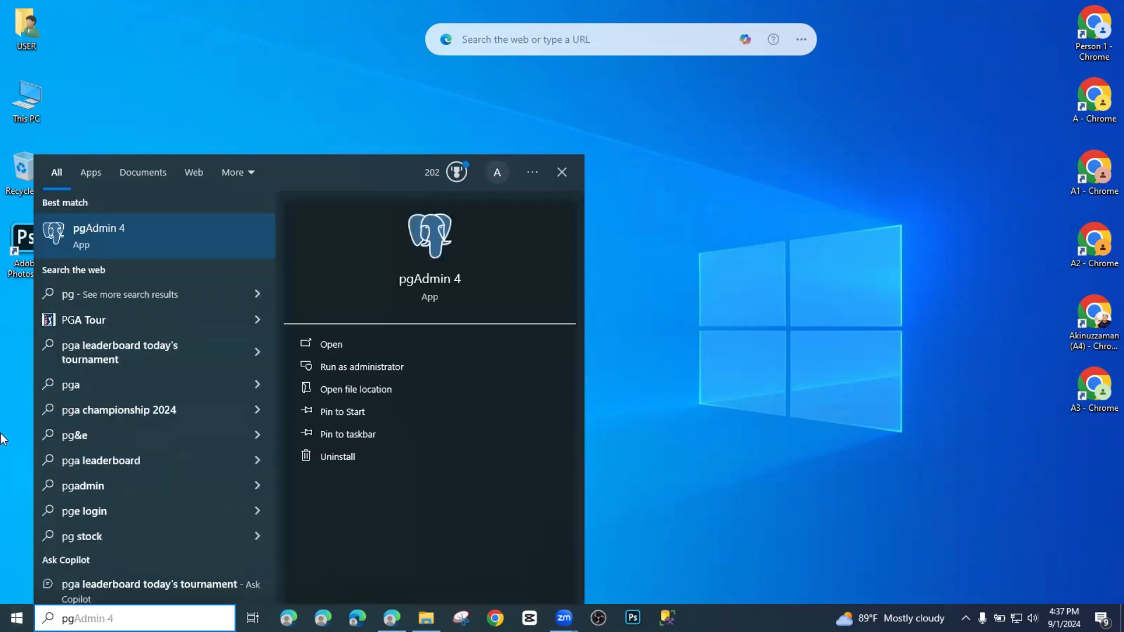
click(121, 245)
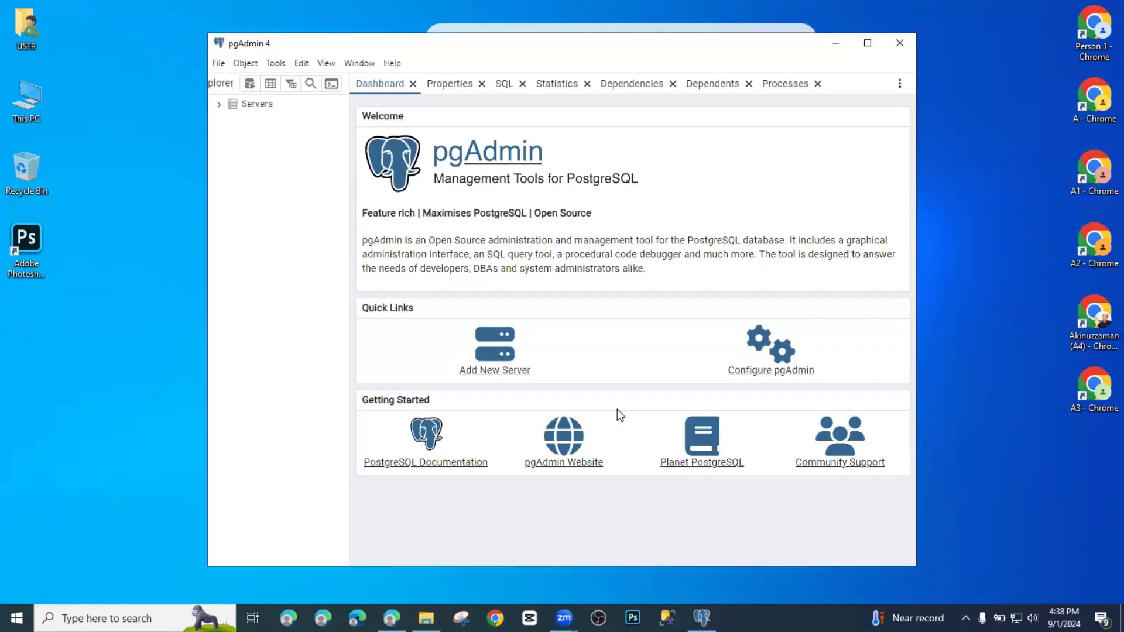
Expand the Servers group, maximize the window, and examine the Databases node of PostgreSQL 16 with its Customer and Demo objects
click(220, 106)
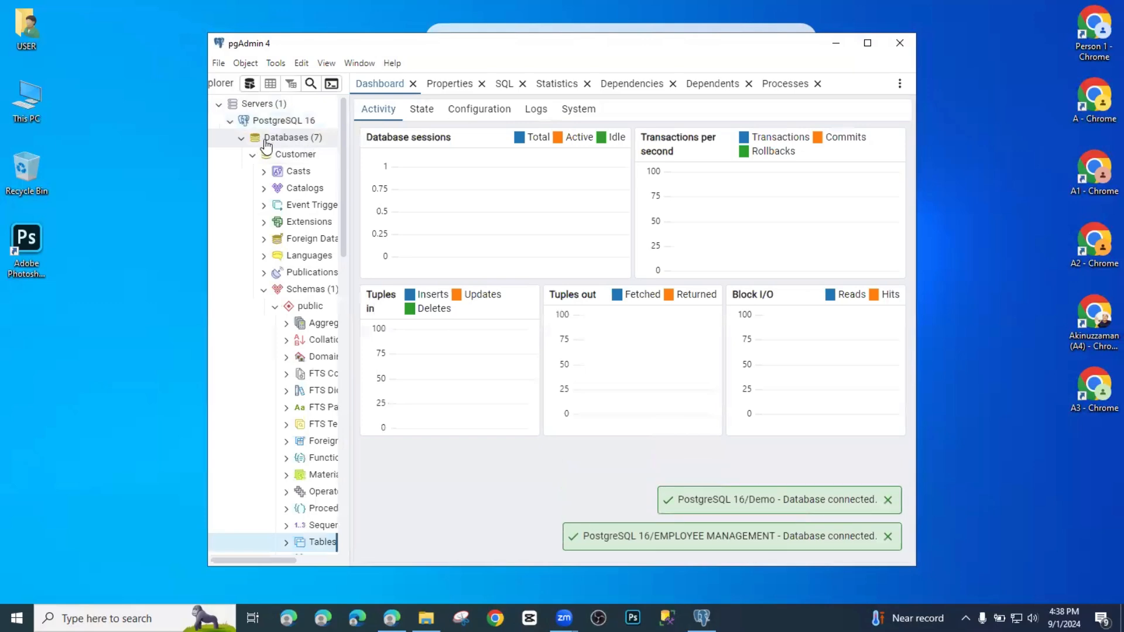
click(866, 43)
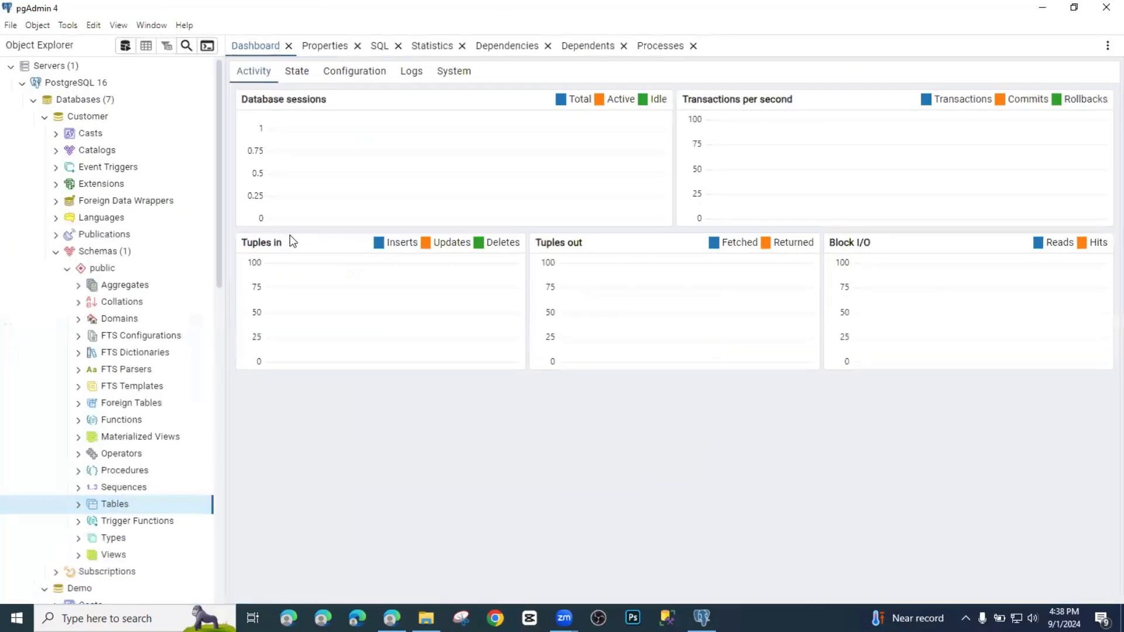
click(75, 99)
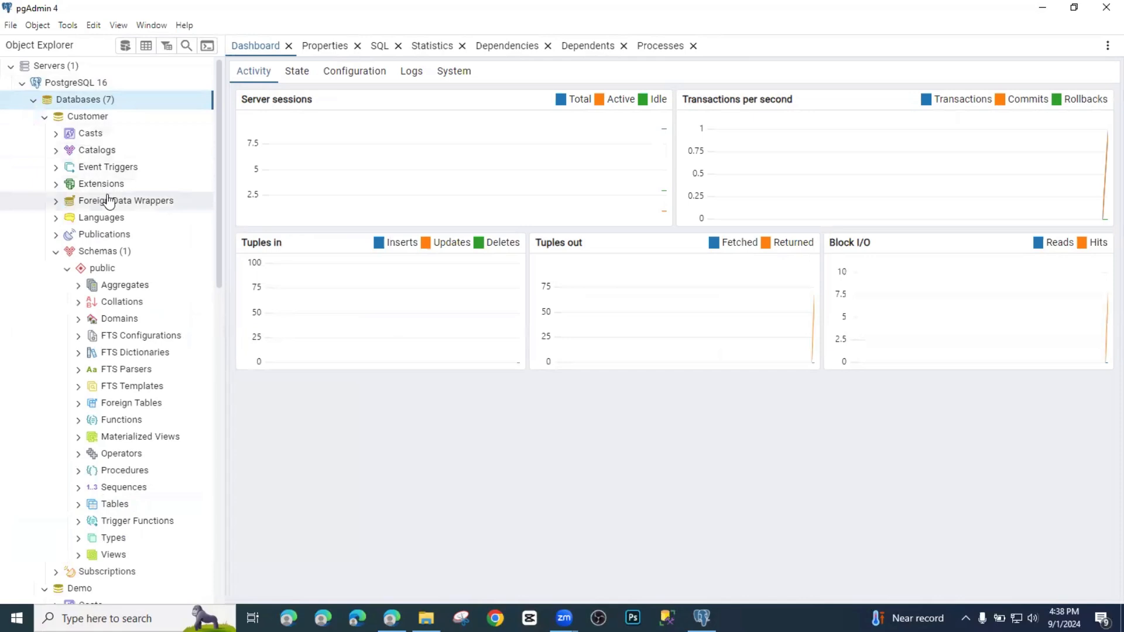
scroll(111, 199, down, 1)
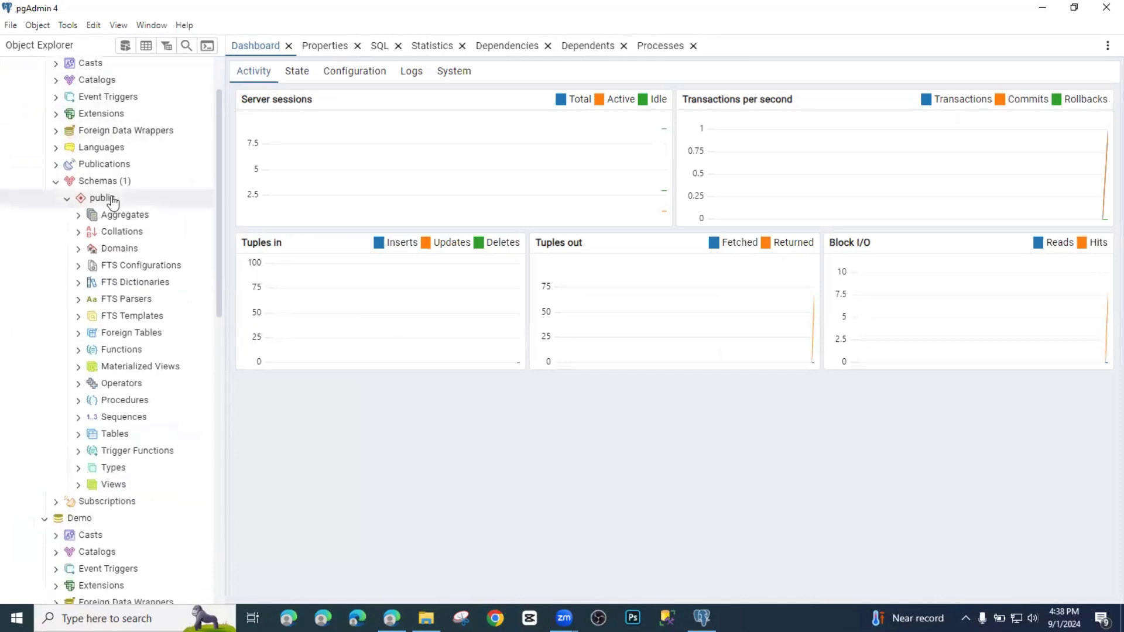
scroll(114, 204, down, 1)
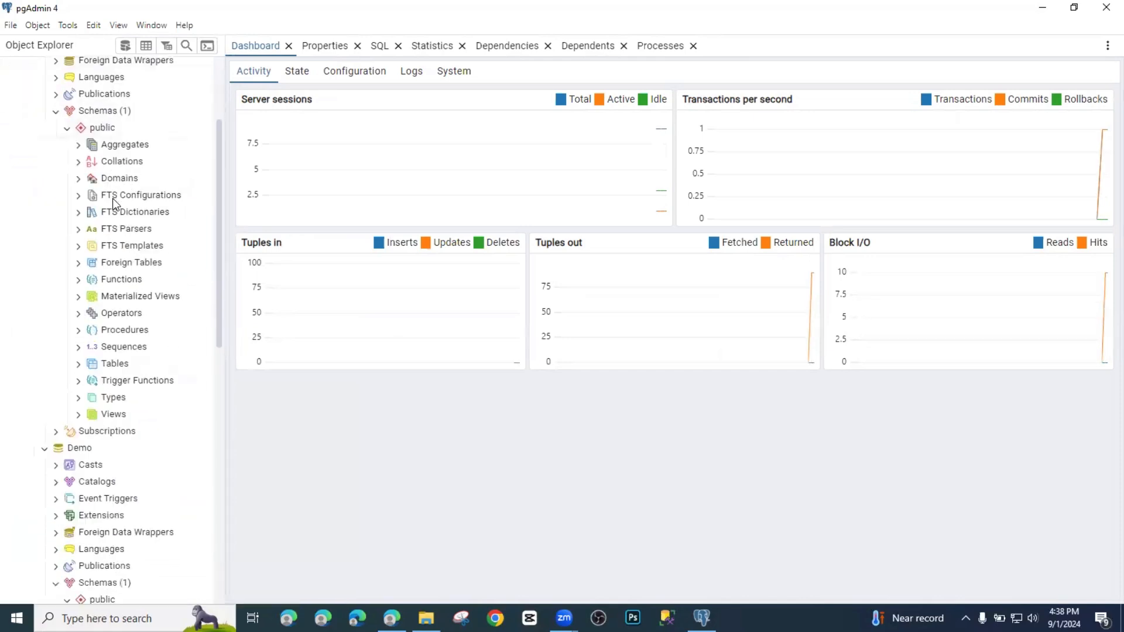
scroll(114, 205, up, 2)
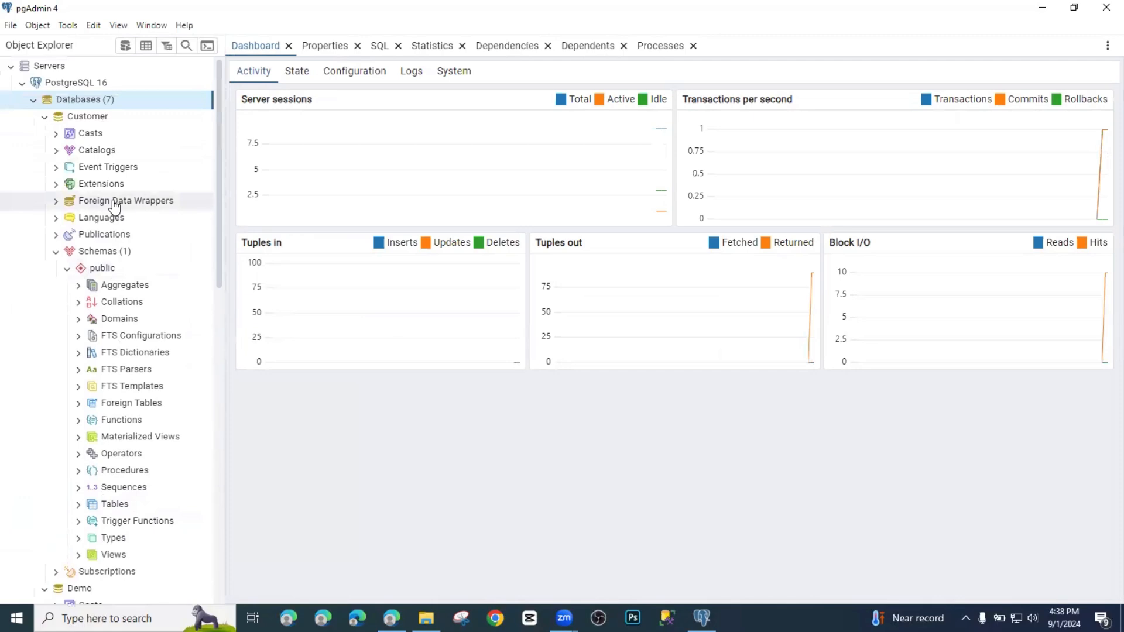